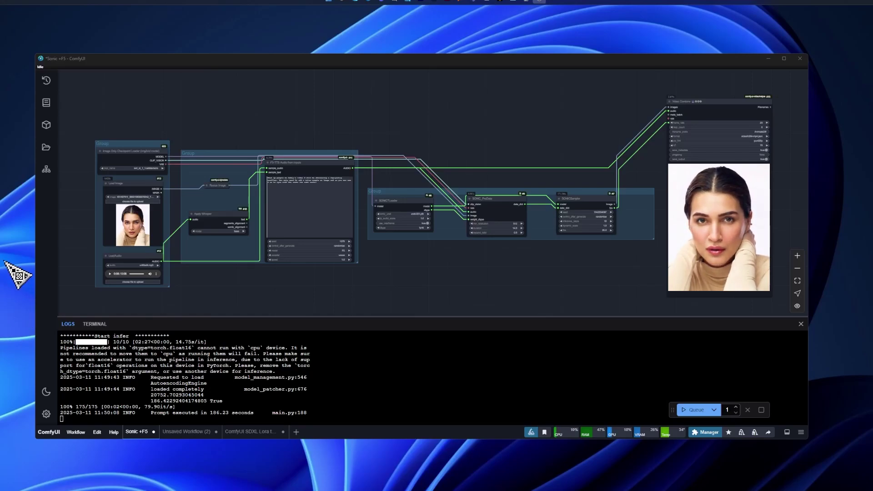
Paste the new blonde woman's portrait photo into the Load Image node.
{"action": "scroll", "coordinate": [227, 292], "scroll_direction": "down", "scroll_amount": 8}
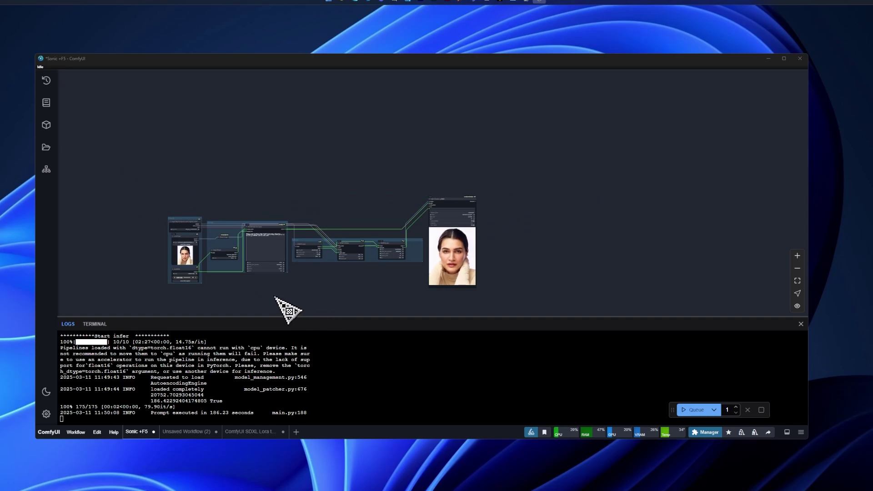
{"action": "scroll", "coordinate": [282, 310], "scroll_direction": "up", "scroll_amount": 7}
{"action": "scroll", "coordinate": [272, 308], "scroll_direction": "down", "scroll_amount": 3}
{"action": "scroll", "coordinate": [218, 304], "scroll_direction": "up", "scroll_amount": 4}
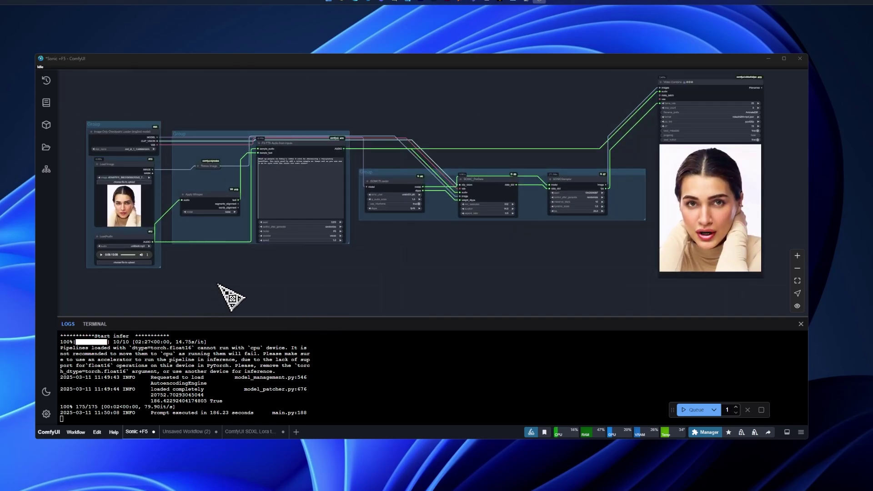
{"action": "scroll", "coordinate": [228, 297], "scroll_direction": "down", "scroll_amount": 3}
{"action": "scroll", "coordinate": [135, 296], "scroll_direction": "up", "scroll_amount": 4}
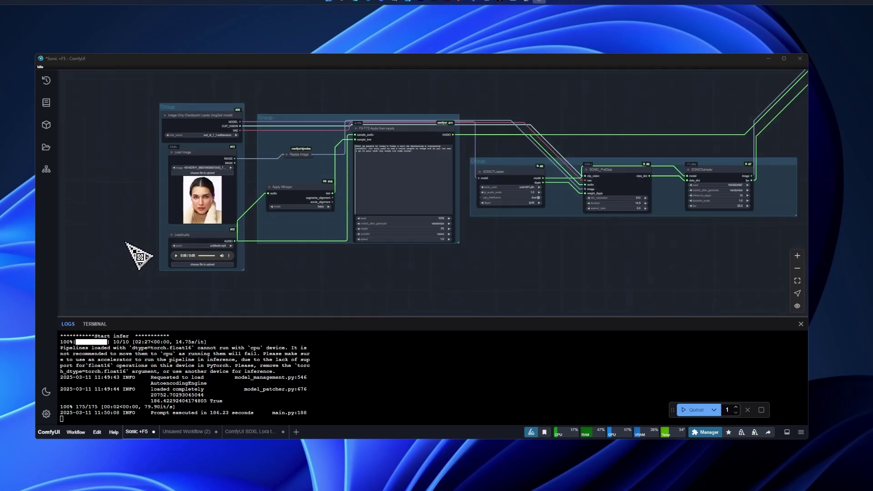
{"action": "left_click_drag", "start_coordinate": [126, 242], "coordinate": [111, 264]}
{"action": "scroll", "coordinate": [97, 257], "scroll_direction": "up", "scroll_amount": 3}
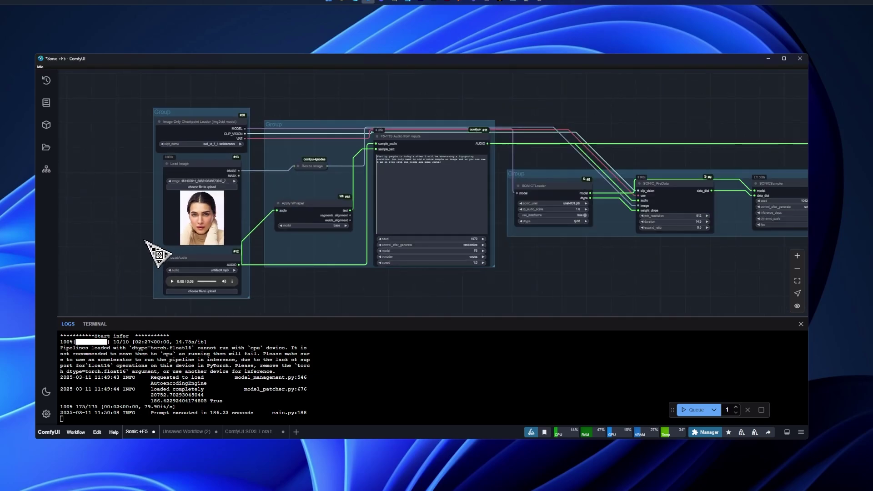
{"action": "scroll", "coordinate": [133, 213], "scroll_direction": "up", "scroll_amount": 5}
{"action": "left_click", "coordinate": [240, 218]}
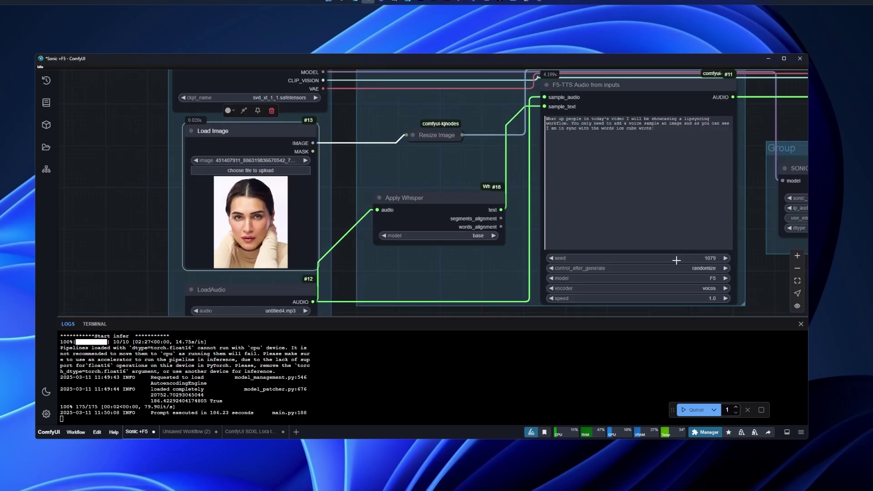
{"action": "key", "text": "ctrl+v"}
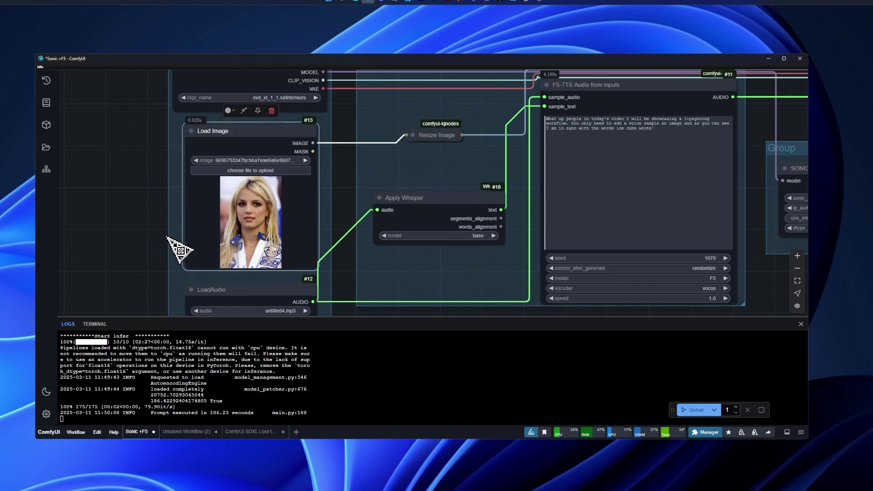
{"action": "scroll", "coordinate": [136, 249], "scroll_direction": "down", "scroll_amount": 7}
{"action": "scroll", "coordinate": [165, 292], "scroll_direction": "up", "scroll_amount": 11}
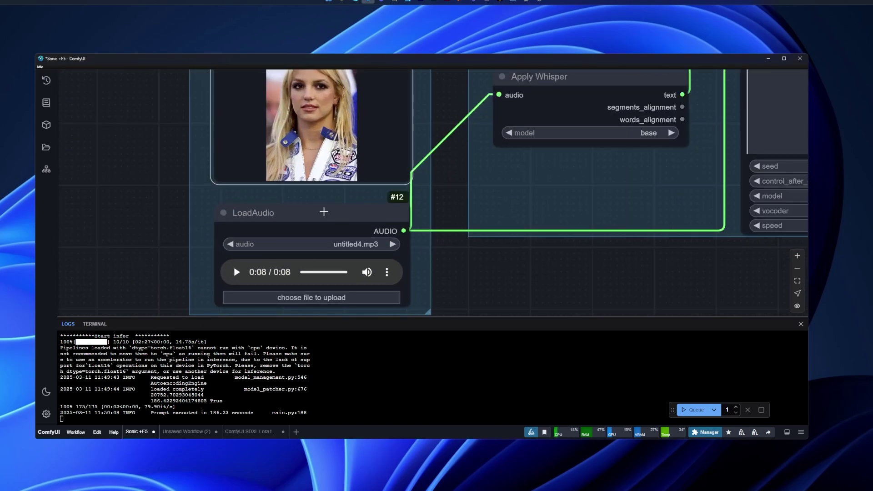
Select the LoadAudio node holding the untitled4.mp3 voice sample.
{"action": "left_click", "coordinate": [324, 212]}
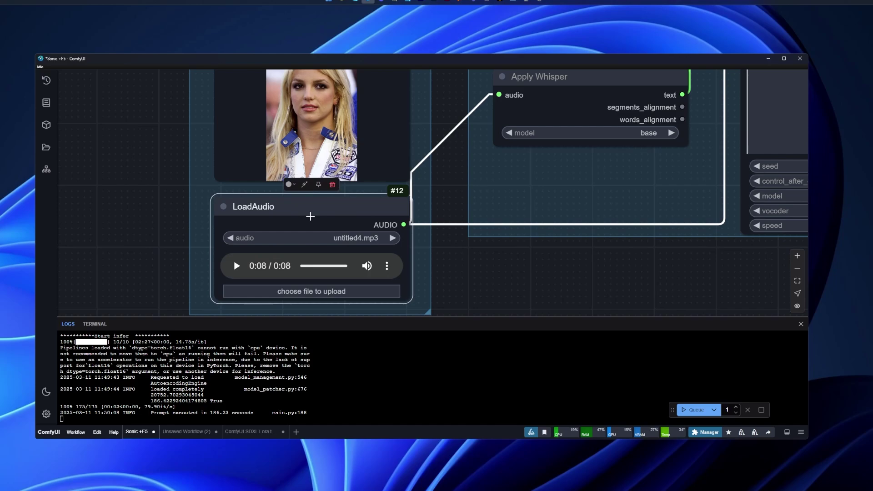
{"action": "scroll", "coordinate": [311, 217], "scroll_direction": "down", "scroll_amount": 7}
{"action": "scroll", "coordinate": [267, 242], "scroll_direction": "up", "scroll_amount": 5}
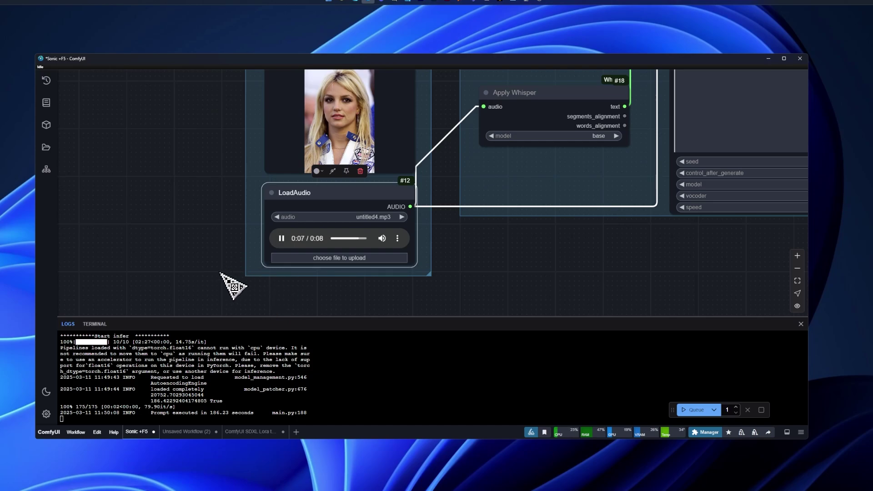
Queue the lip-sync workflow with the new photo and voice sample, panning the canvas while it runs.
{"action": "scroll", "coordinate": [241, 284], "scroll_direction": "down", "scroll_amount": 5}
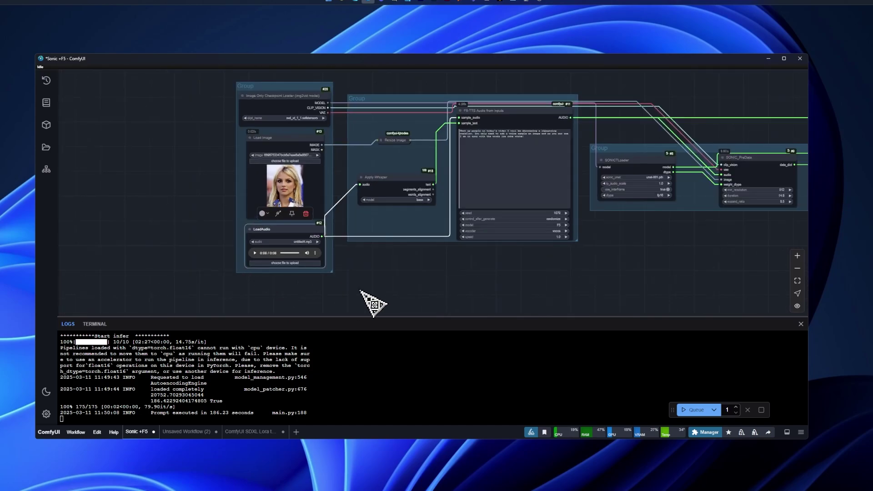
{"action": "left_click", "coordinate": [694, 410]}
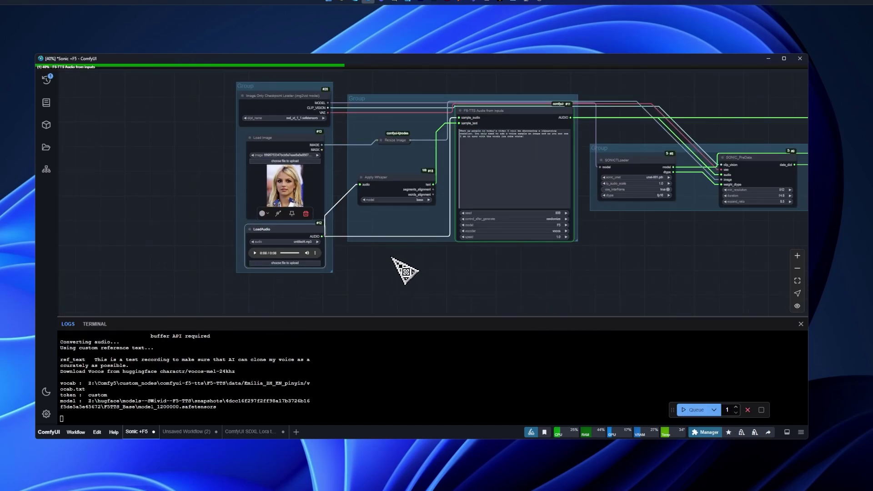
{"action": "left_click_drag", "start_coordinate": [400, 269], "coordinate": [402, 285]}
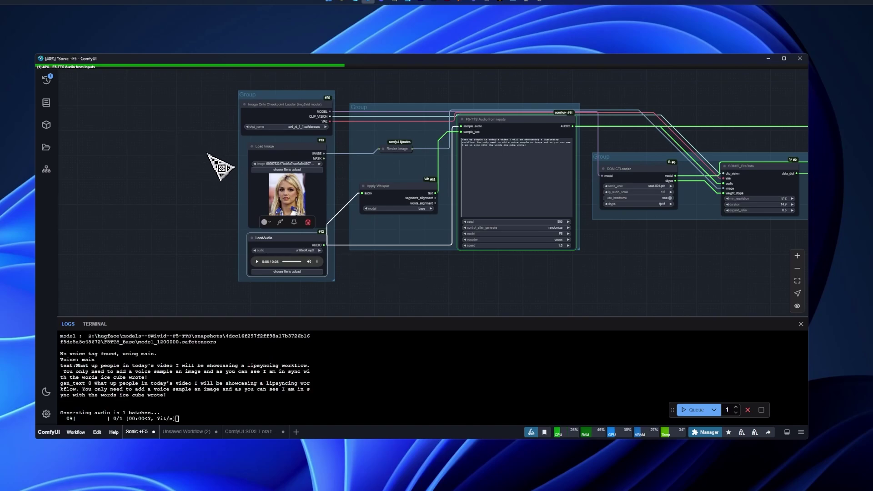
{"action": "left_click_drag", "start_coordinate": [216, 175], "coordinate": [198, 196]}
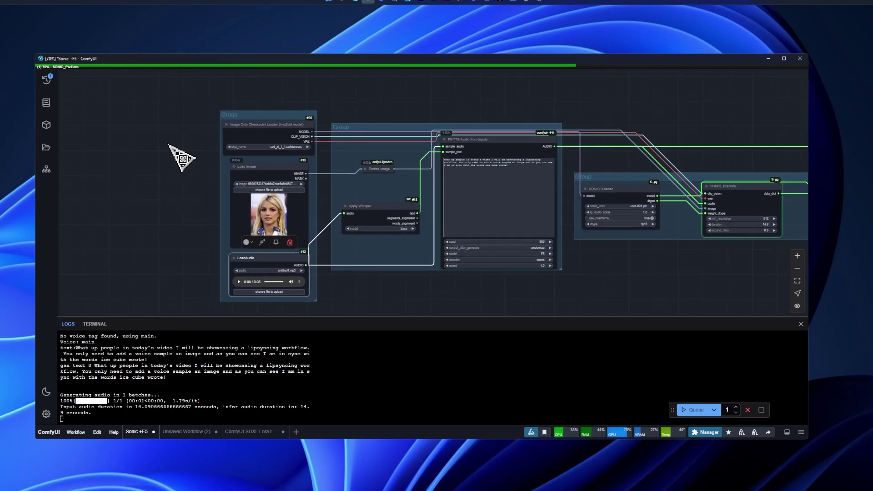
{"action": "scroll", "coordinate": [191, 137], "scroll_direction": "up", "scroll_amount": 7}
{"action": "scroll", "coordinate": [194, 129], "scroll_direction": "down", "scroll_amount": 10}
{"action": "scroll", "coordinate": [215, 137], "scroll_direction": "up", "scroll_amount": 7}
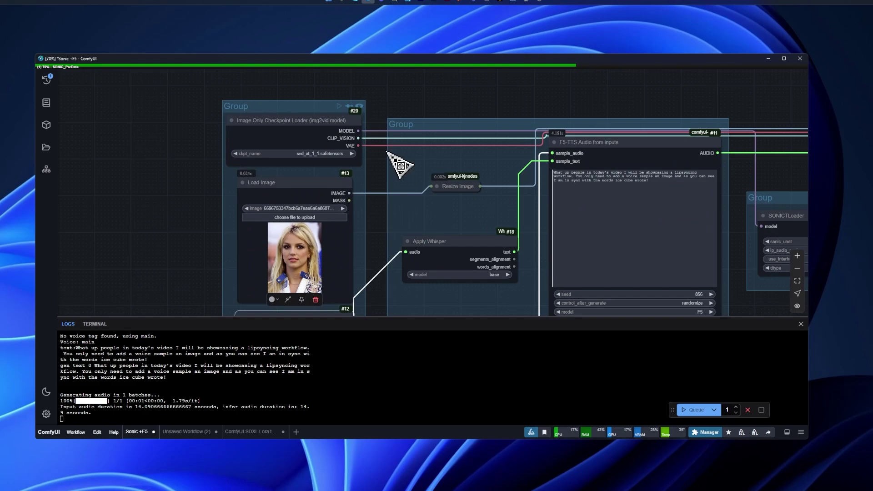
{"action": "scroll", "coordinate": [323, 122], "scroll_direction": "up", "scroll_amount": 5}
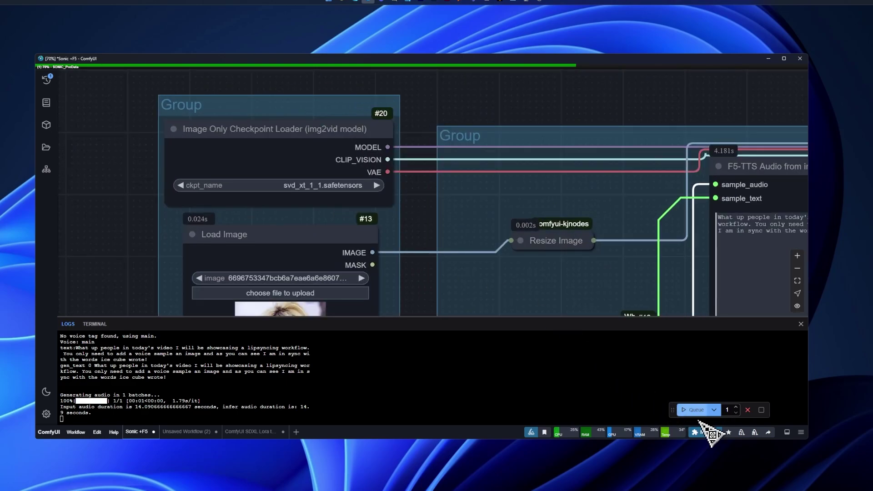
Search the Model Manager for 'svd xt' to find the 9.56GB Stable Video Diffusion Image-to-Video (XT) checkpoint.
{"action": "left_click", "coordinate": [705, 432]}
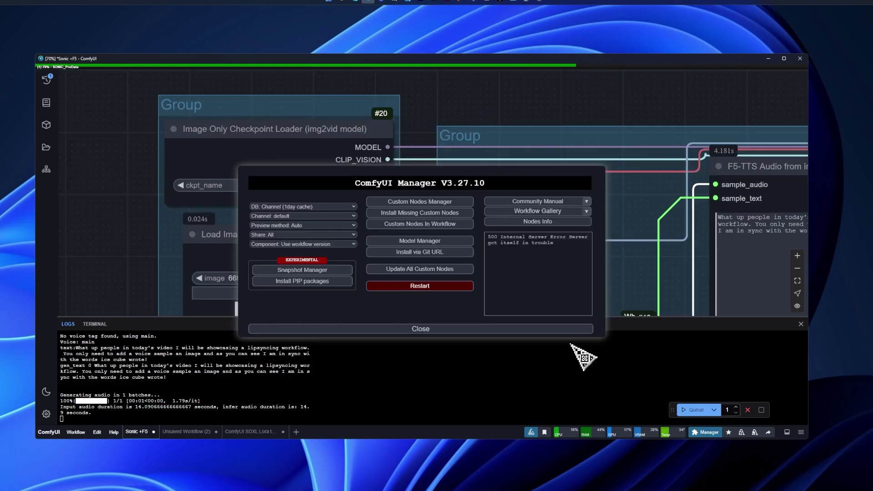
{"action": "left_click", "coordinate": [420, 240]}
{"action": "type", "text": "sv"}
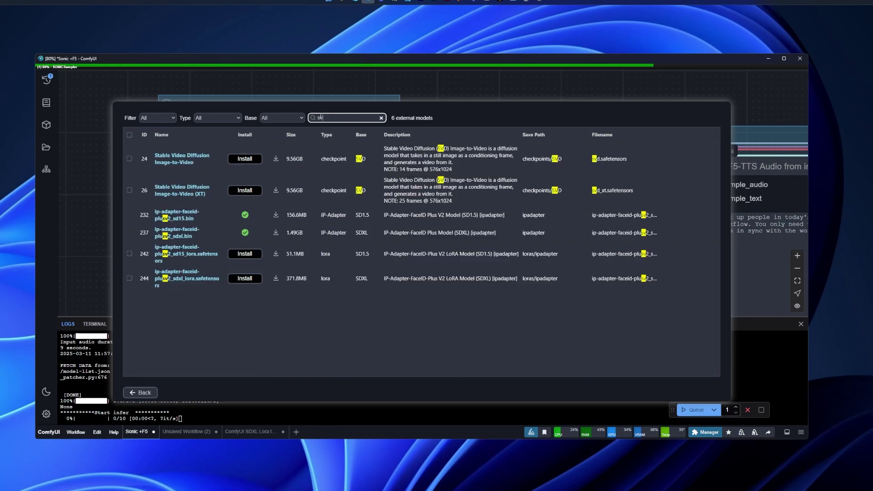
{"action": "type", "text": "d xt"}
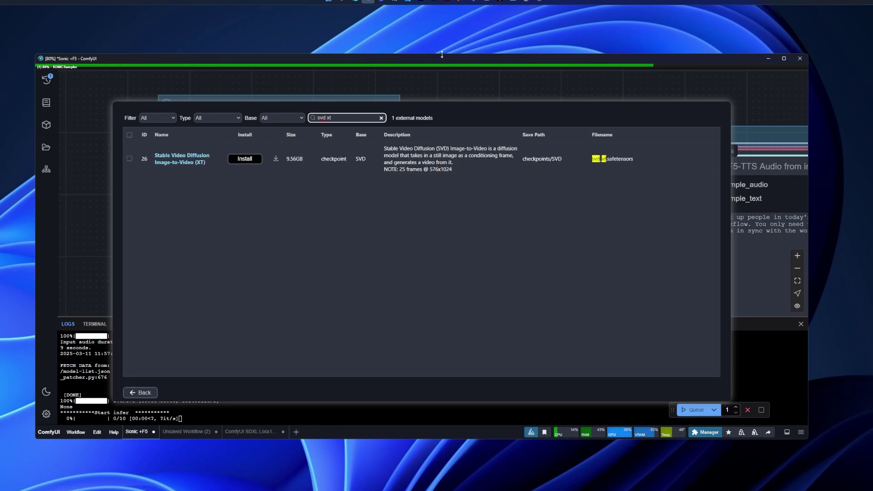
{"action": "left_click_drag", "start_coordinate": [442, 157], "coordinate": [441, 177]}
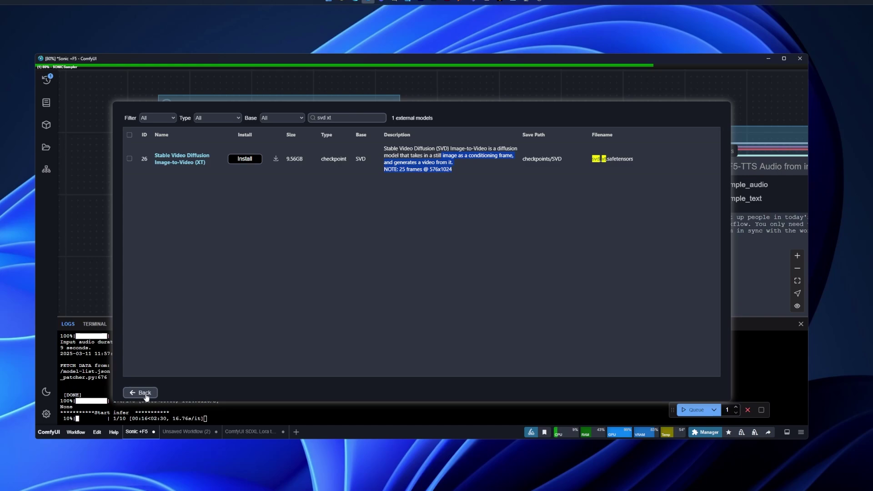
{"action": "left_click", "coordinate": [144, 393]}
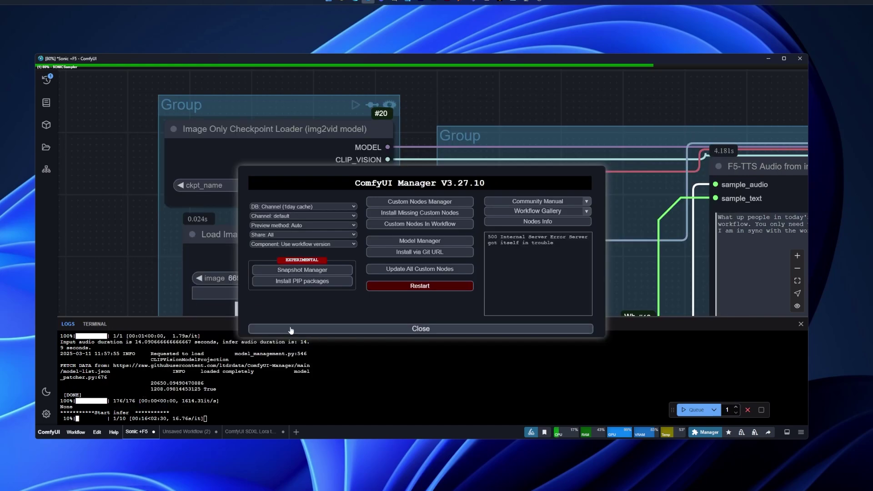
{"action": "left_click", "coordinate": [319, 329]}
{"action": "scroll", "coordinate": [125, 264], "scroll_direction": "up", "scroll_amount": 5}
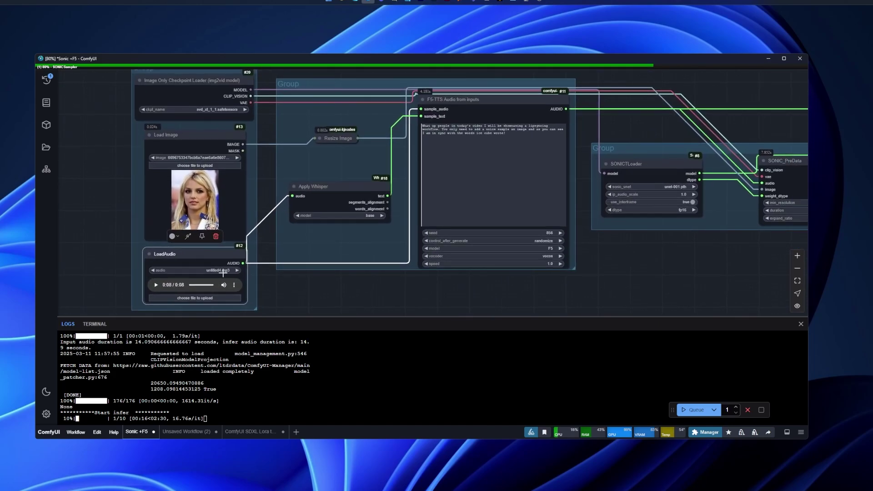
{"action": "left_click", "coordinate": [254, 286]}
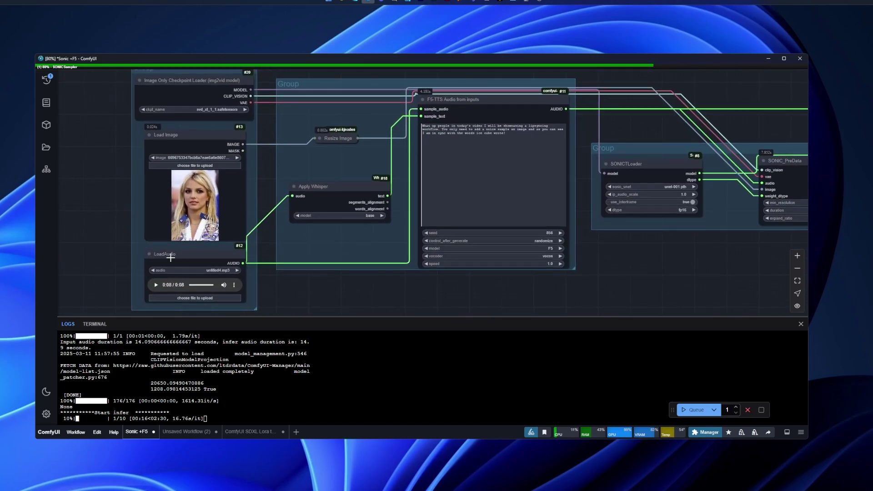
{"action": "scroll", "coordinate": [288, 288], "scroll_direction": "down", "scroll_amount": 6}
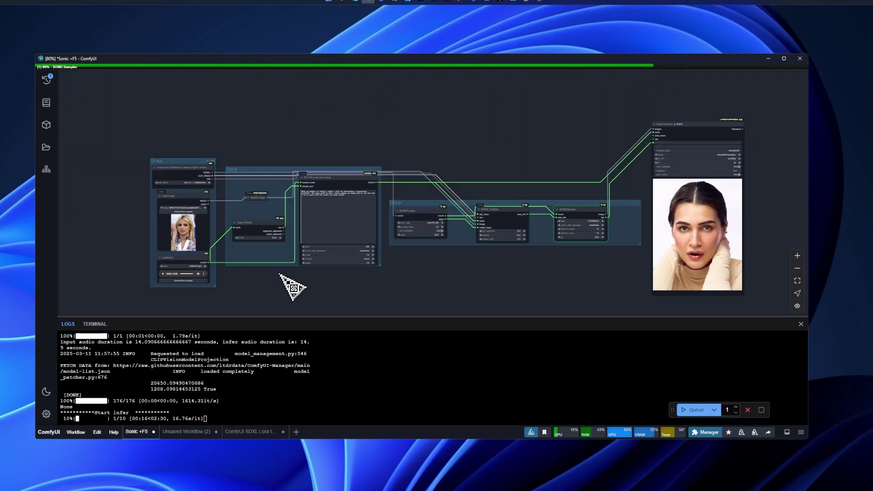
{"action": "left_click_drag", "start_coordinate": [288, 289], "coordinate": [244, 302]}
{"action": "scroll", "coordinate": [319, 251], "scroll_direction": "up", "scroll_amount": 7}
{"action": "left_click_drag", "start_coordinate": [473, 93], "coordinate": [464, 162]}
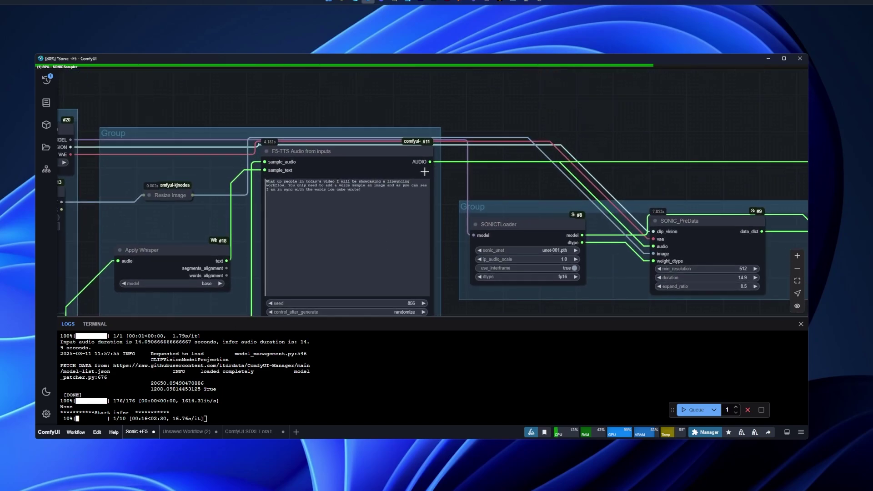
{"action": "scroll", "coordinate": [450, 168], "scroll_direction": "up", "scroll_amount": 6}
{"action": "scroll", "coordinate": [160, 208], "scroll_direction": "down", "scroll_amount": 5}
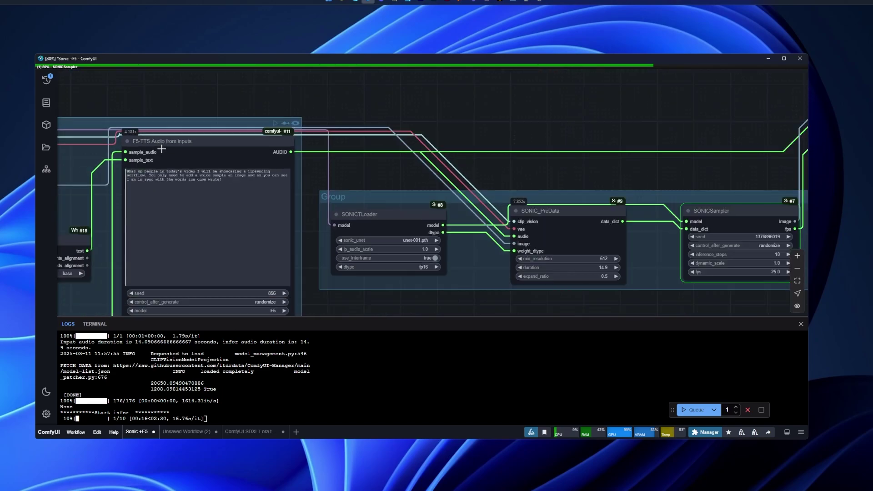
{"action": "scroll", "coordinate": [166, 132], "scroll_direction": "up", "scroll_amount": 5}
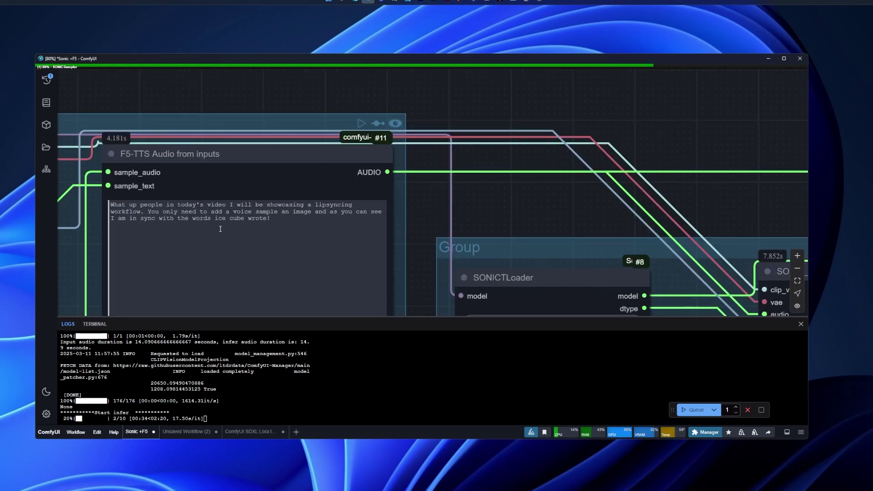
{"action": "left_click_drag", "start_coordinate": [292, 220], "coordinate": [112, 201]}
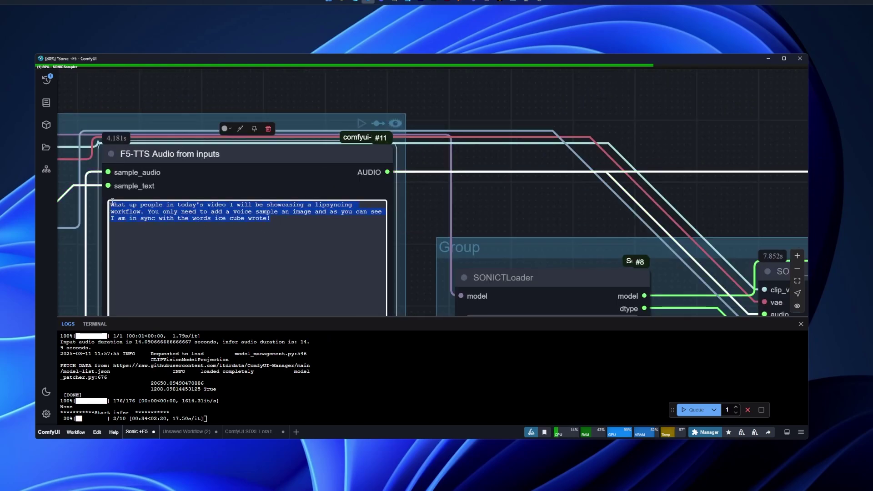
{"action": "scroll", "coordinate": [289, 152], "scroll_direction": "down", "scroll_amount": 5}
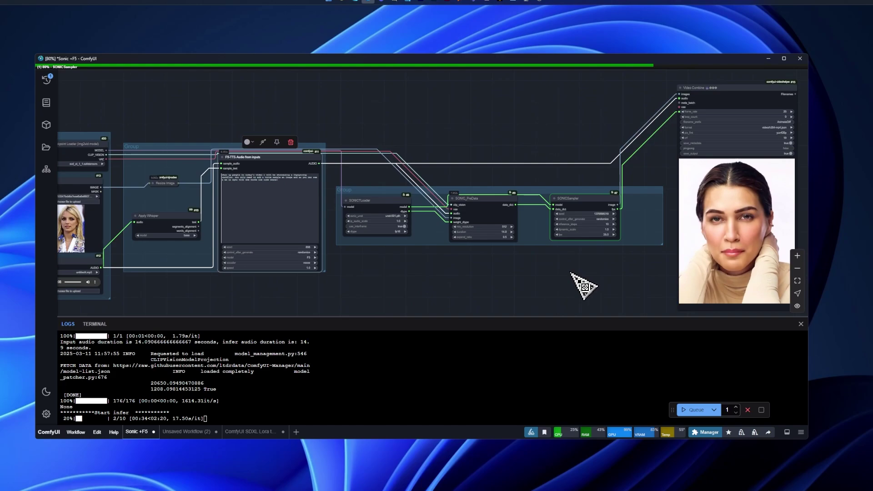
{"action": "scroll", "coordinate": [482, 237], "scroll_direction": "up", "scroll_amount": 3}
{"action": "scroll", "coordinate": [468, 253], "scroll_direction": "down", "scroll_amount": 5}
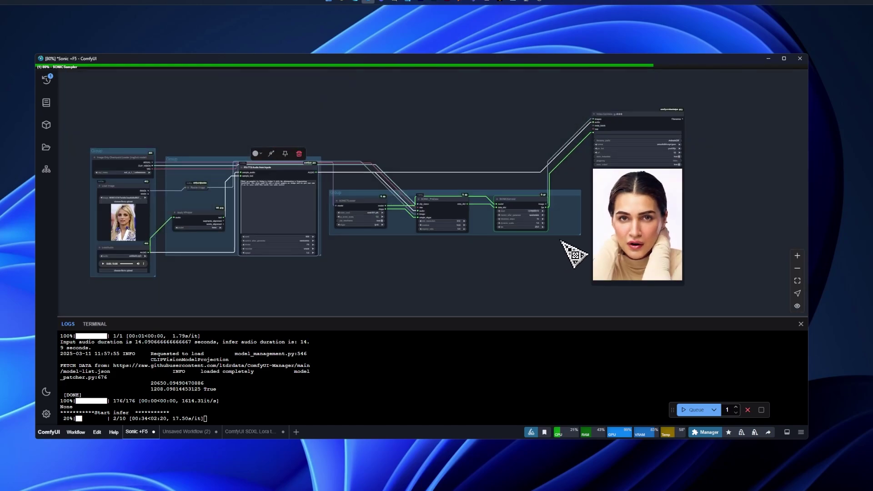
{"action": "scroll", "coordinate": [655, 255], "scroll_direction": "up", "scroll_amount": 3}
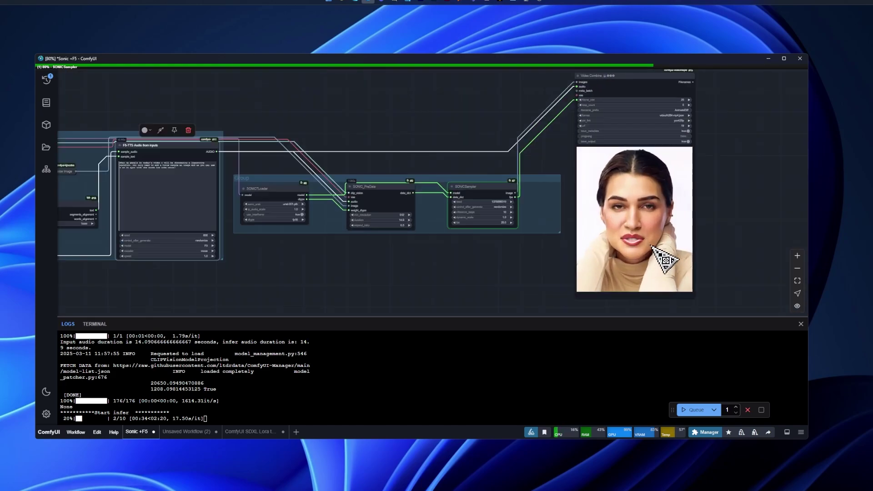
{"action": "scroll", "coordinate": [664, 259], "scroll_direction": "up", "scroll_amount": 3}
{"action": "scroll", "coordinate": [663, 255], "scroll_direction": "down", "scroll_amount": 6}
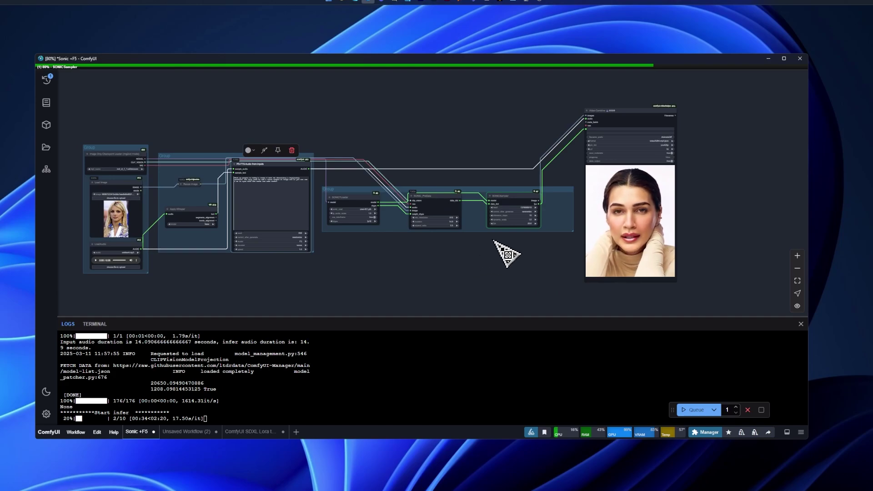
{"action": "scroll", "coordinate": [500, 253], "scroll_direction": "up", "scroll_amount": 3}
{"action": "scroll", "coordinate": [396, 263], "scroll_direction": "down", "scroll_amount": 5}
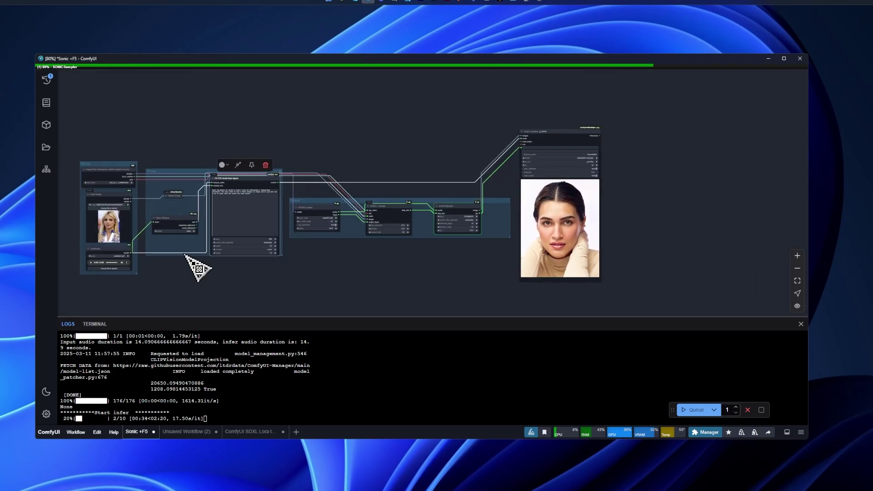
{"action": "scroll", "coordinate": [302, 195], "scroll_direction": "up", "scroll_amount": 5}
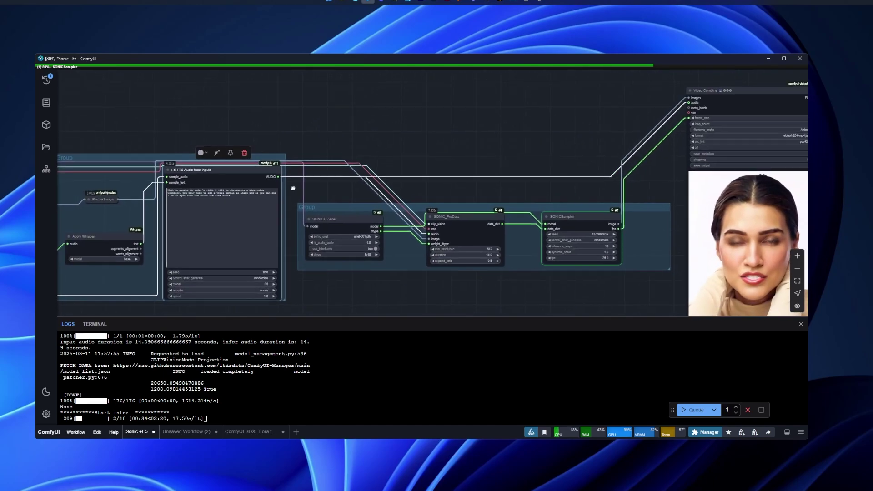
{"action": "scroll", "coordinate": [293, 188], "scroll_direction": "down", "scroll_amount": 3}
{"action": "scroll", "coordinate": [254, 182], "scroll_direction": "up", "scroll_amount": 5}
{"action": "scroll", "coordinate": [228, 181], "scroll_direction": "down", "scroll_amount": 5}
{"action": "scroll", "coordinate": [332, 267], "scroll_direction": "up", "scroll_amount": 2}
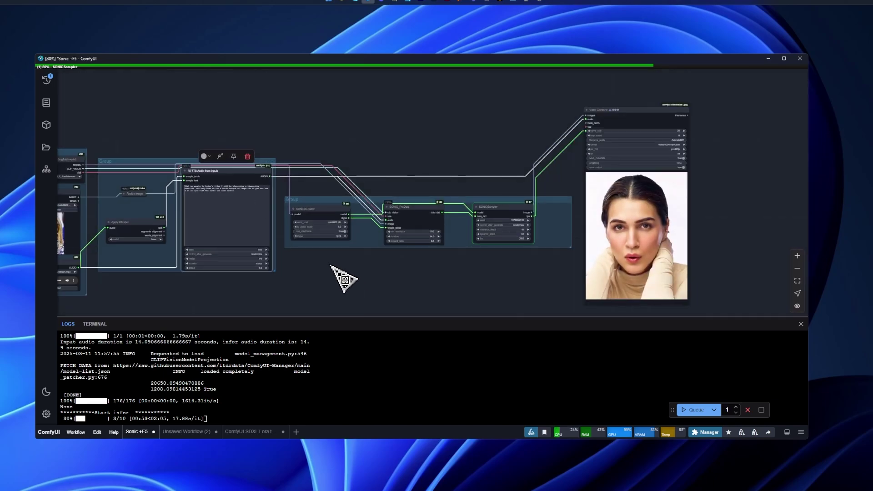
{"action": "scroll", "coordinate": [345, 282], "scroll_direction": "down", "scroll_amount": 1}
{"action": "scroll", "coordinate": [378, 280], "scroll_direction": "up", "scroll_amount": 4}
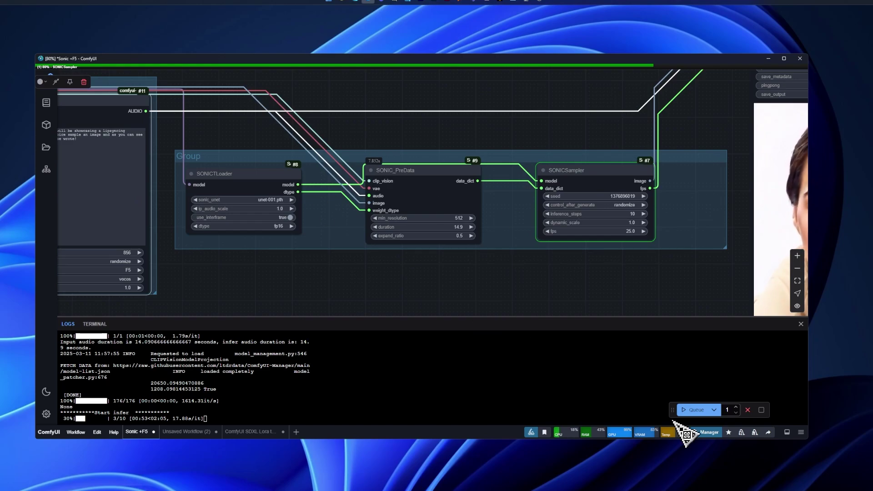
{"action": "left_click", "coordinate": [705, 432]}
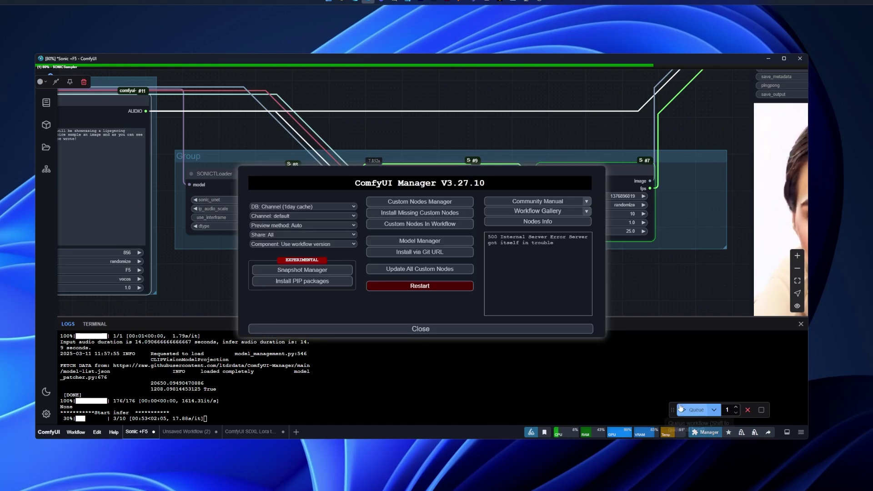
{"action": "left_click", "coordinate": [436, 222]}
{"action": "left_click", "coordinate": [549, 392]}
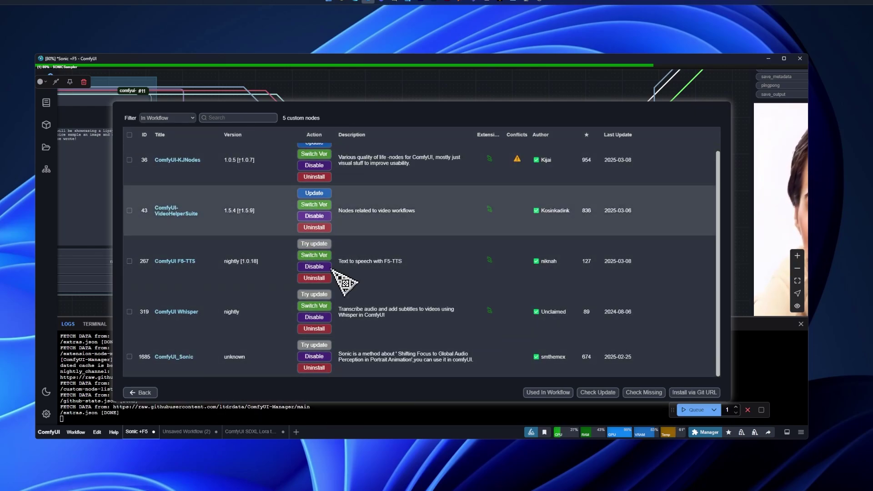
{"action": "left_click", "coordinate": [131, 393]}
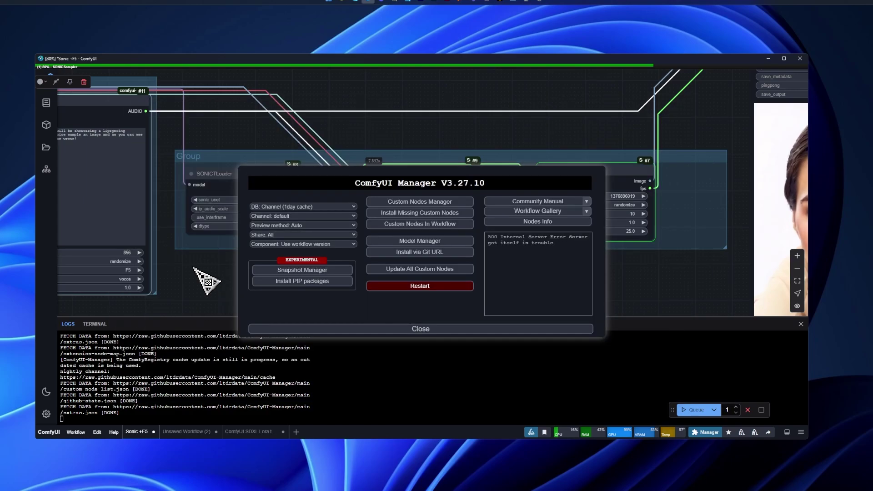
{"action": "left_click", "coordinate": [302, 331]}
Pan and zoom around the workflow while the render finishes.
{"action": "left_click_drag", "start_coordinate": [166, 301], "coordinate": [288, 273]}
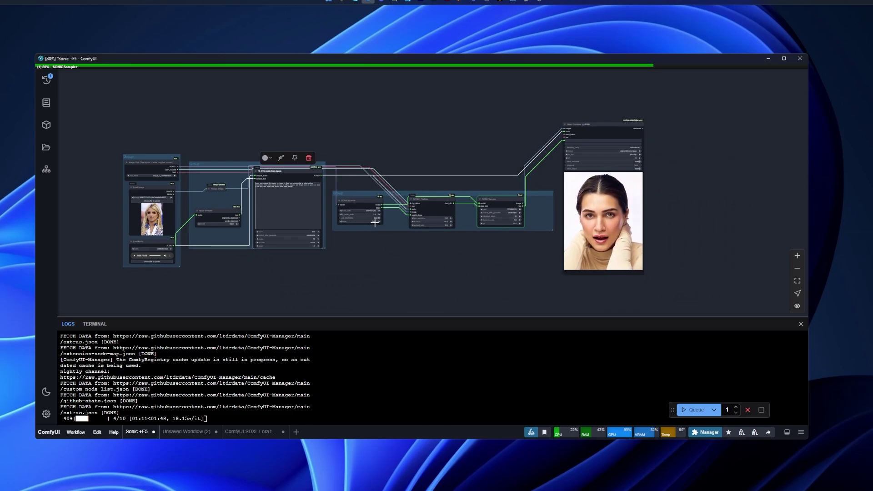
{"action": "scroll", "coordinate": [132, 269], "scroll_direction": "up", "scroll_amount": 5}
{"action": "scroll", "coordinate": [195, 224], "scroll_direction": "up", "scroll_amount": 5}
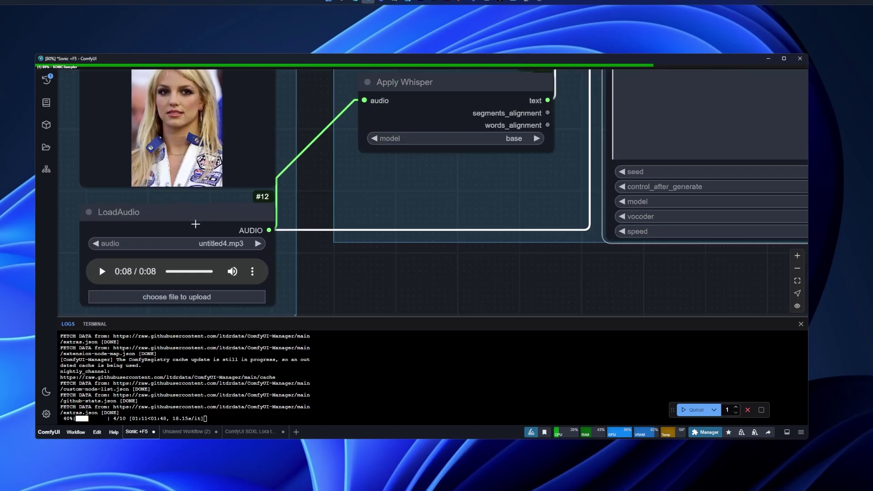
{"action": "scroll", "coordinate": [193, 217], "scroll_direction": "down", "scroll_amount": 10}
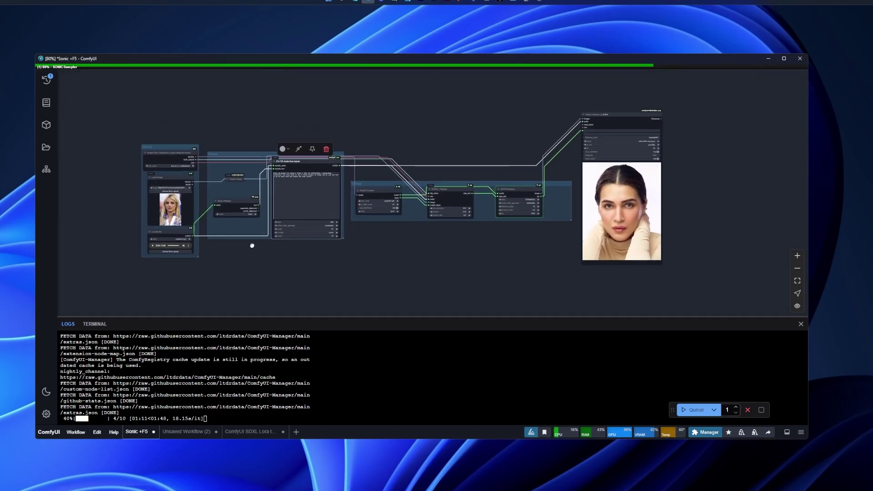
{"action": "left_click_drag", "start_coordinate": [237, 277], "coordinate": [236, 297]}
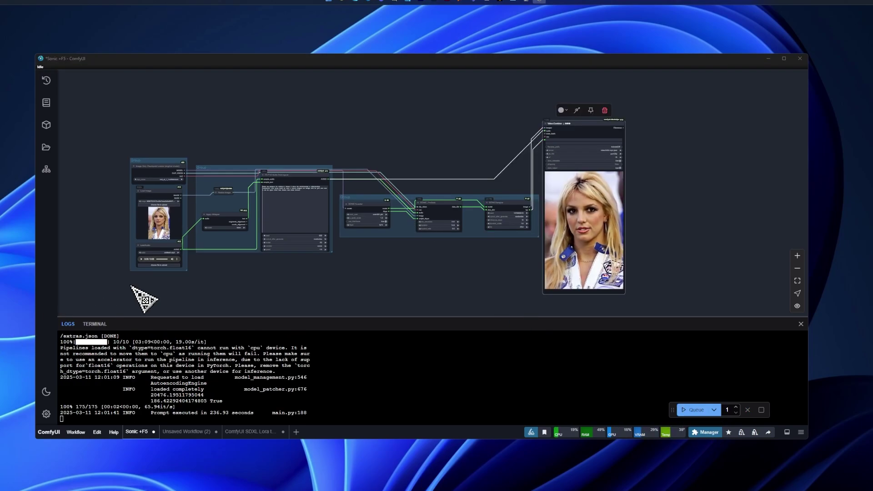
{"action": "scroll", "coordinate": [266, 282], "scroll_direction": "up", "scroll_amount": 1}
{"action": "scroll", "coordinate": [296, 275], "scroll_direction": "up", "scroll_amount": 3}
{"action": "scroll", "coordinate": [218, 286], "scroll_direction": "up", "scroll_amount": 1}
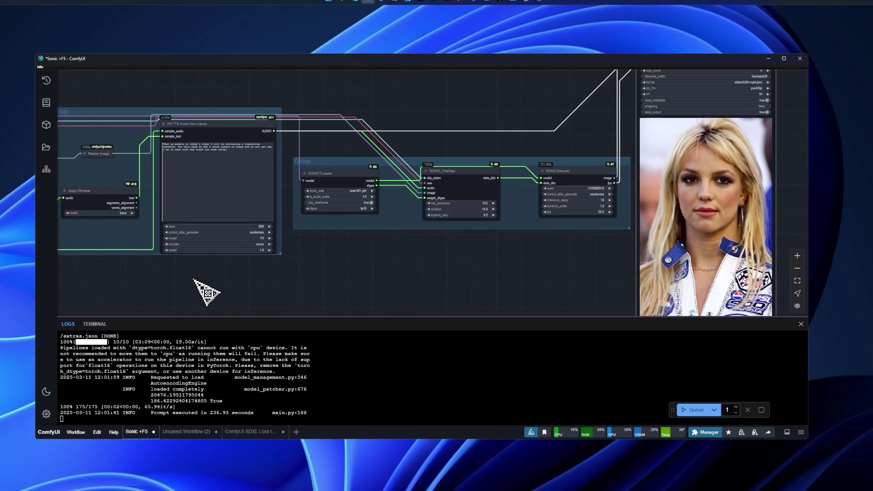
{"action": "scroll", "coordinate": [236, 286], "scroll_direction": "down", "scroll_amount": 5}
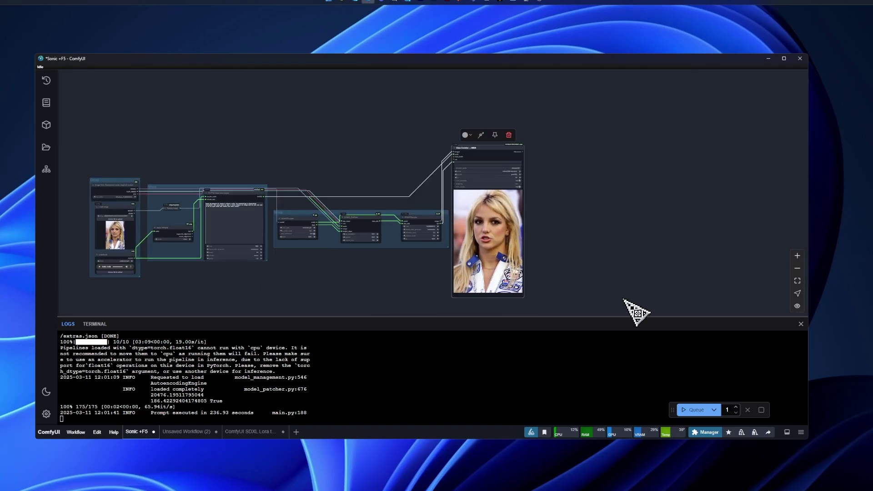
{"action": "scroll", "coordinate": [571, 269], "scroll_direction": "up", "scroll_amount": 8}
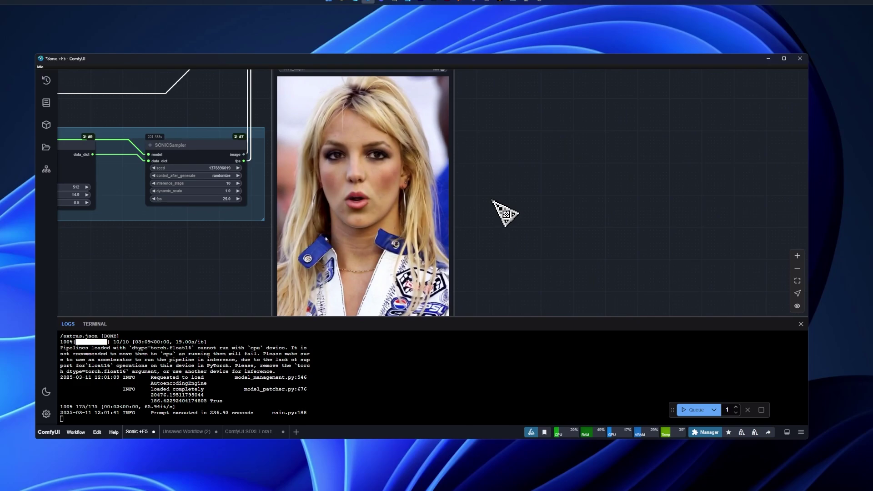
{"action": "scroll", "coordinate": [494, 201], "scroll_direction": "down", "scroll_amount": 3}
{"action": "scroll", "coordinate": [498, 201], "scroll_direction": "down", "scroll_amount": 2}
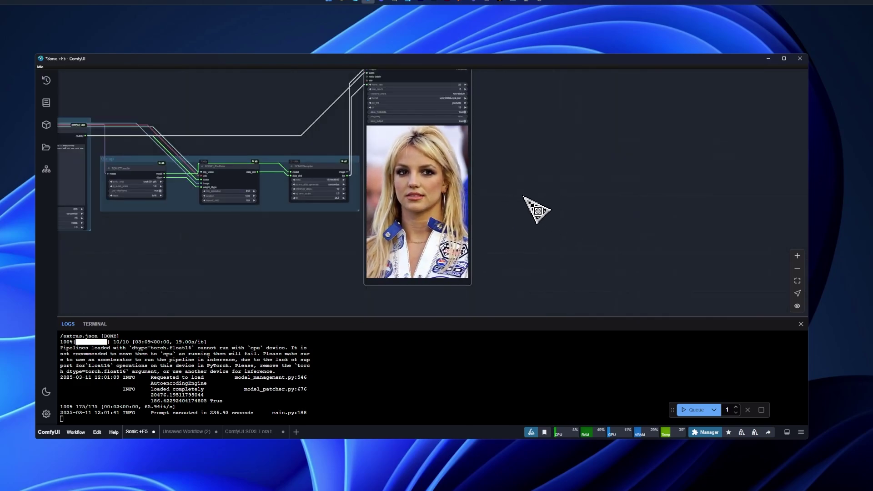
{"action": "left_click_drag", "start_coordinate": [282, 233], "coordinate": [305, 240]}
{"action": "right_click", "coordinate": [438, 163]}
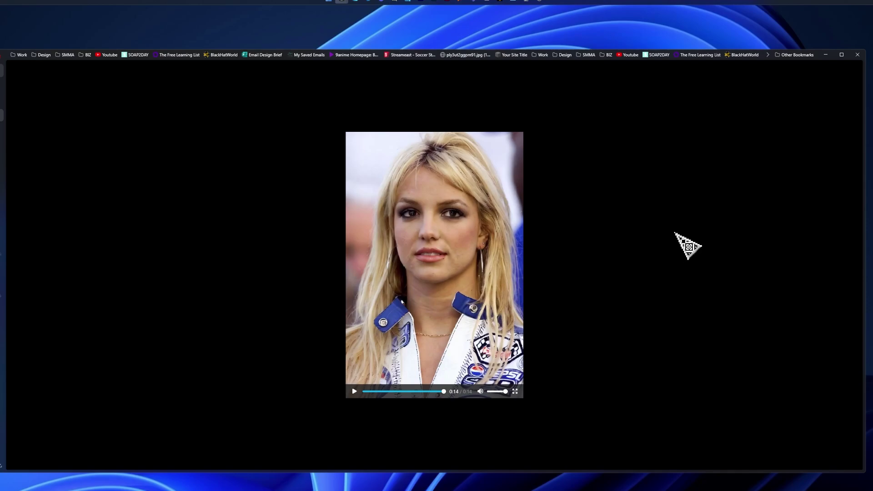
{"action": "left_click", "coordinate": [826, 55]}
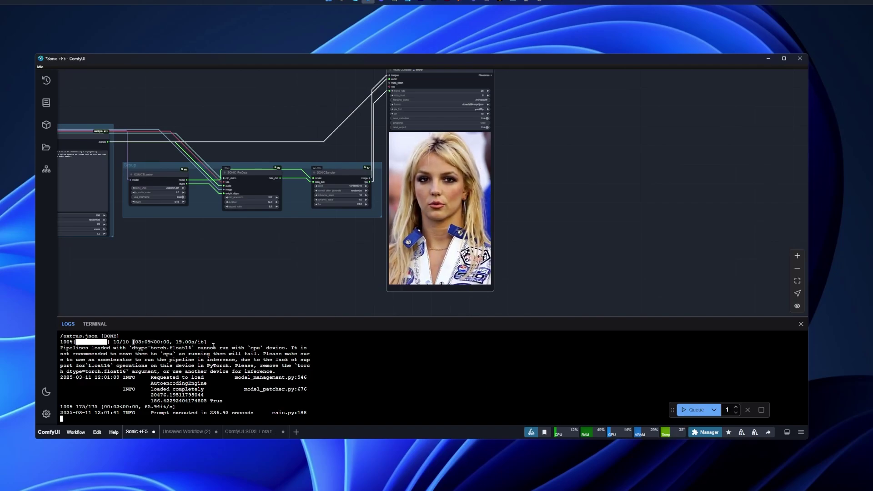
Nudge the SONIC group and the F5-TTS group up-left, then deselect them.
{"action": "scroll", "coordinate": [565, 240], "scroll_direction": "down", "scroll_amount": 5}
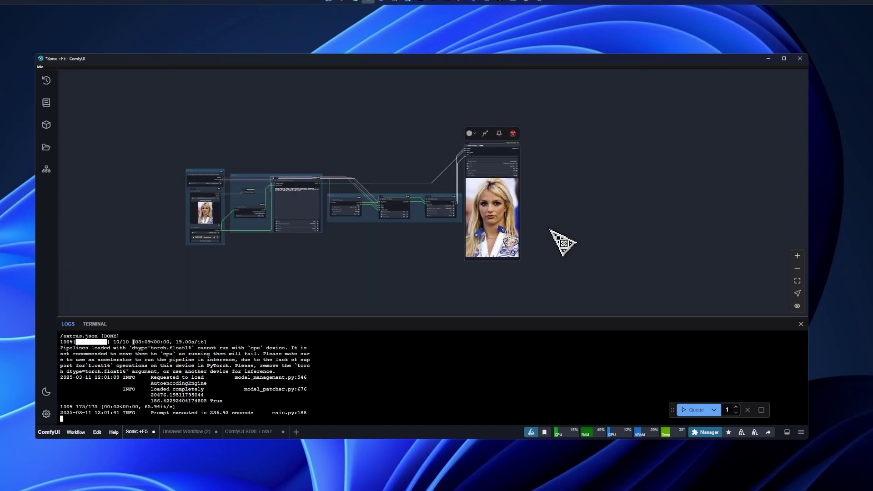
{"action": "scroll", "coordinate": [345, 247], "scroll_direction": "up", "scroll_amount": 4}
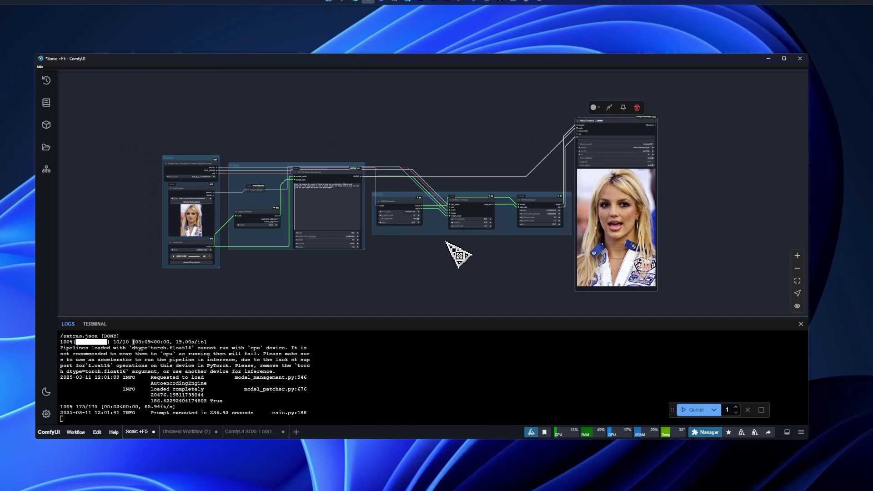
{"action": "mouse_move", "coordinate": [409, 196]}
{"action": "left_mouse_down"}
{"action": "mouse_move", "coordinate": [403, 185]}
{"action": "mouse_move", "coordinate": [406, 194]}
{"action": "left_mouse_up"}
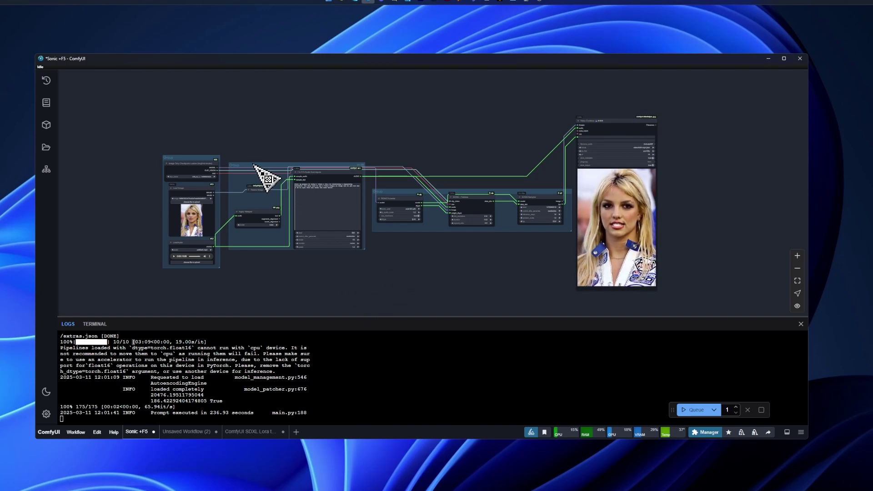
{"action": "left_click_drag", "start_coordinate": [252, 166], "coordinate": [248, 160]}
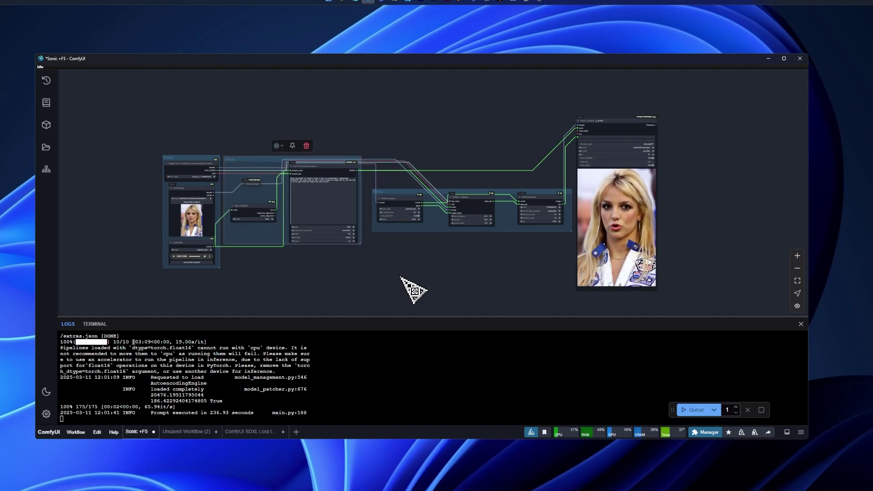
{"action": "left_click_drag", "start_coordinate": [401, 277], "coordinate": [402, 276]}
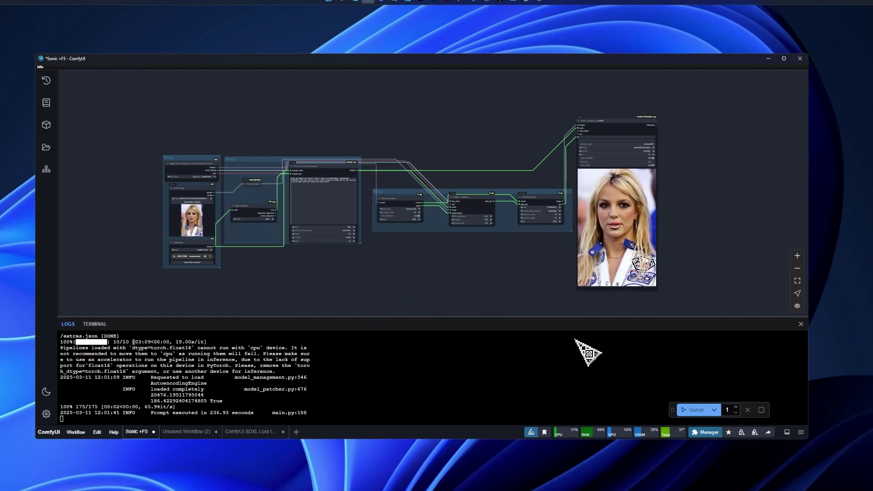